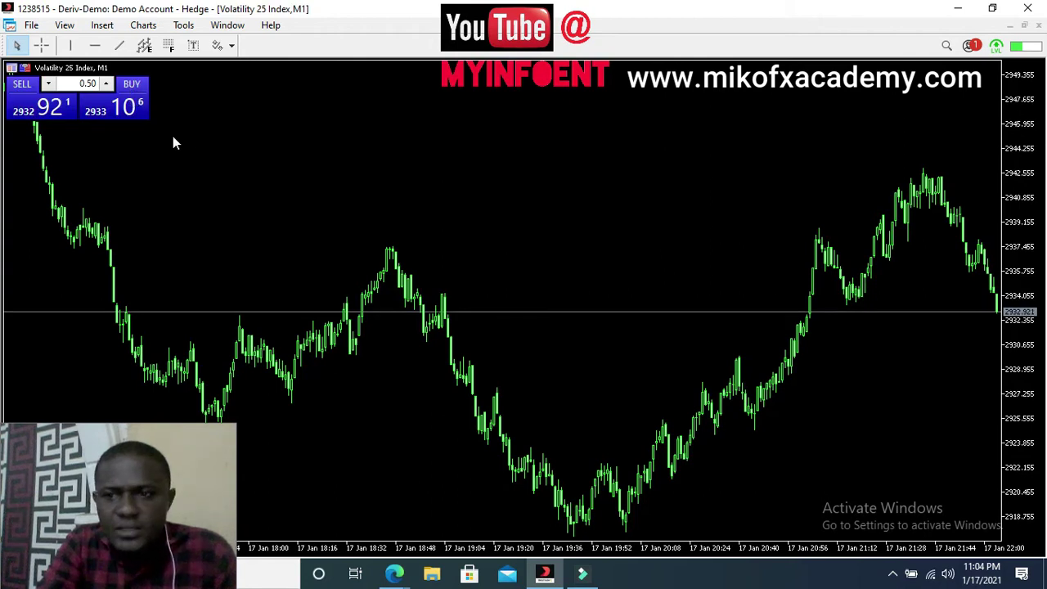
Buy 0.50 lots of Volatility 25 Index at market from the One Click Trading panel
click(135, 104)
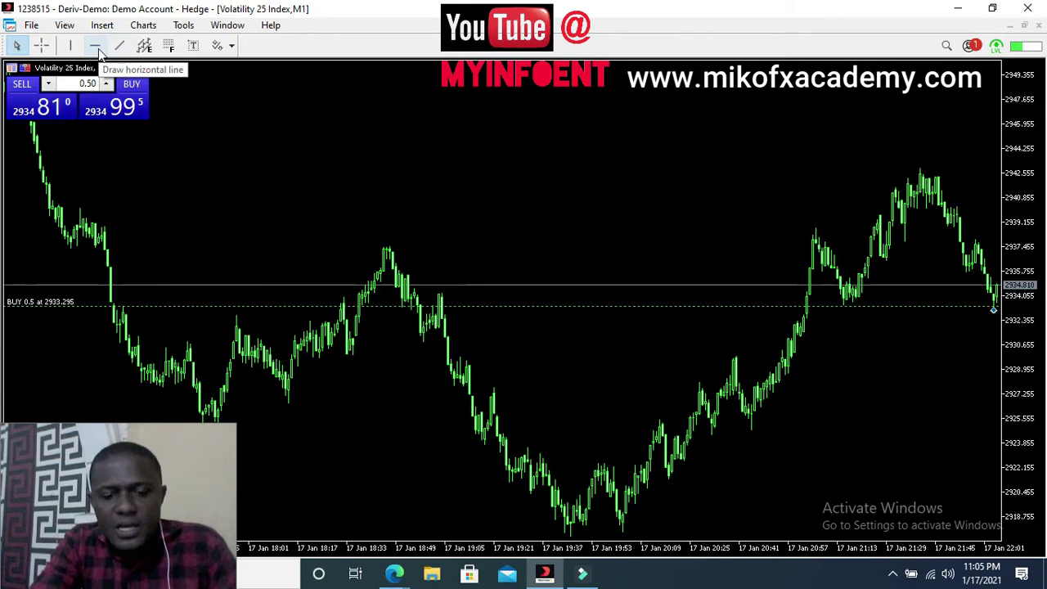
Draw a red horizontal line and drag it up to the recent high at 2940.851
click(97, 49)
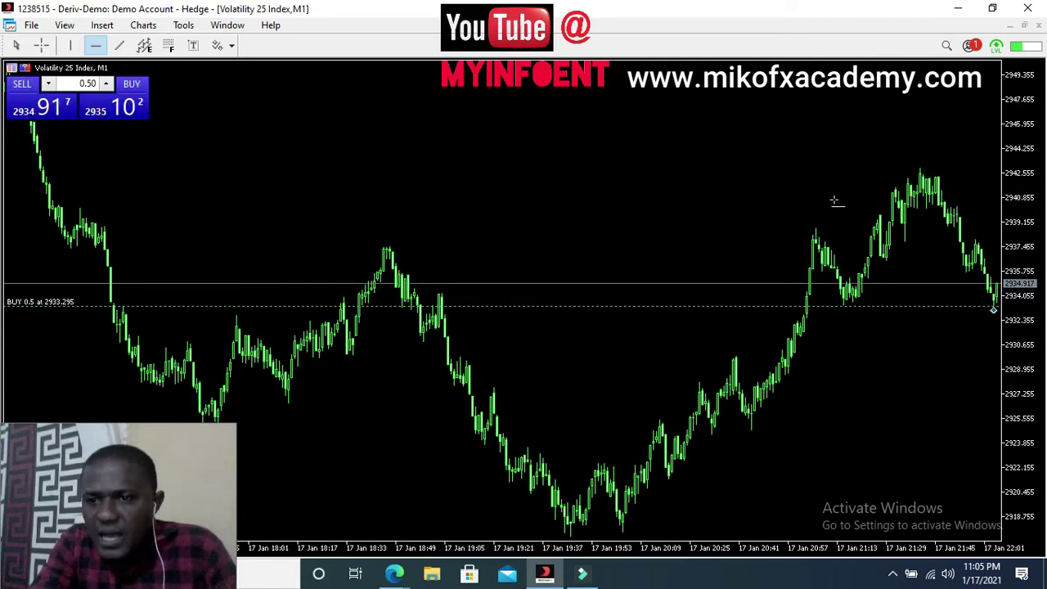
click(792, 211)
drag(824, 211, 827, 198)
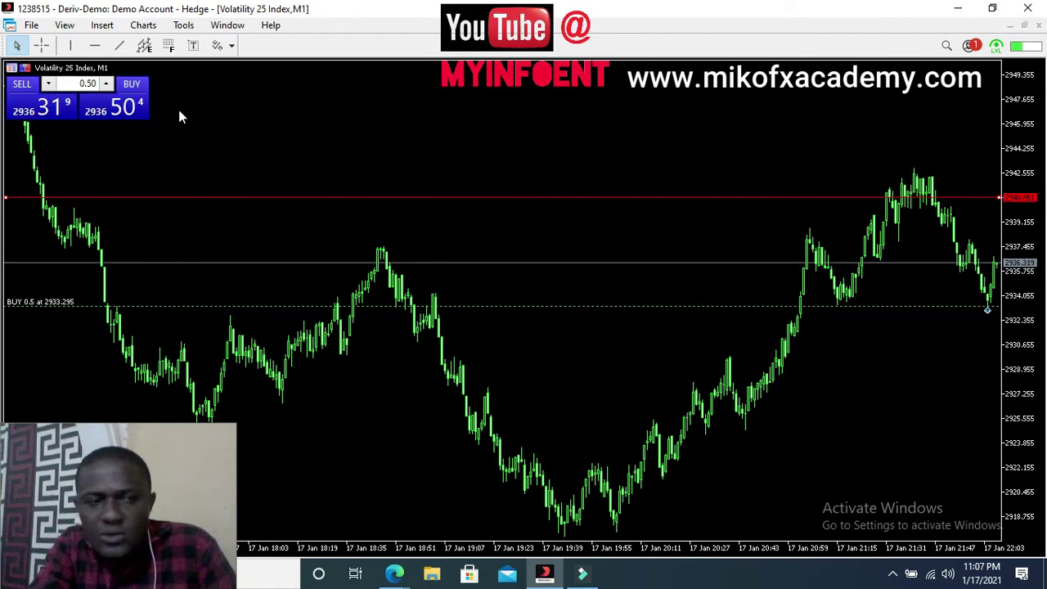
Place a second red horizontal line below the 2933.295 entry, near 2929
click(94, 46)
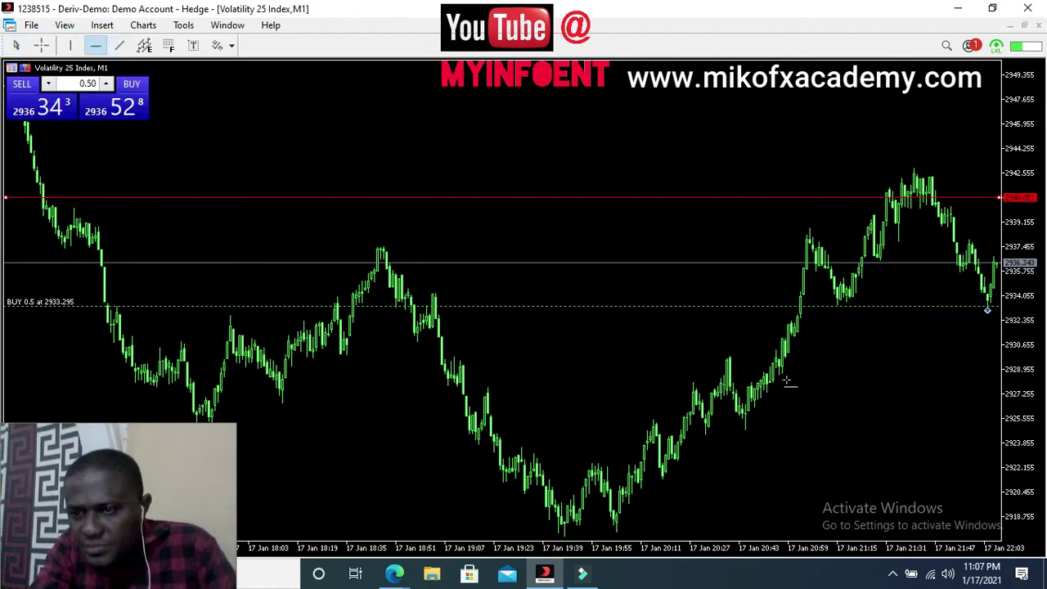
click(884, 368)
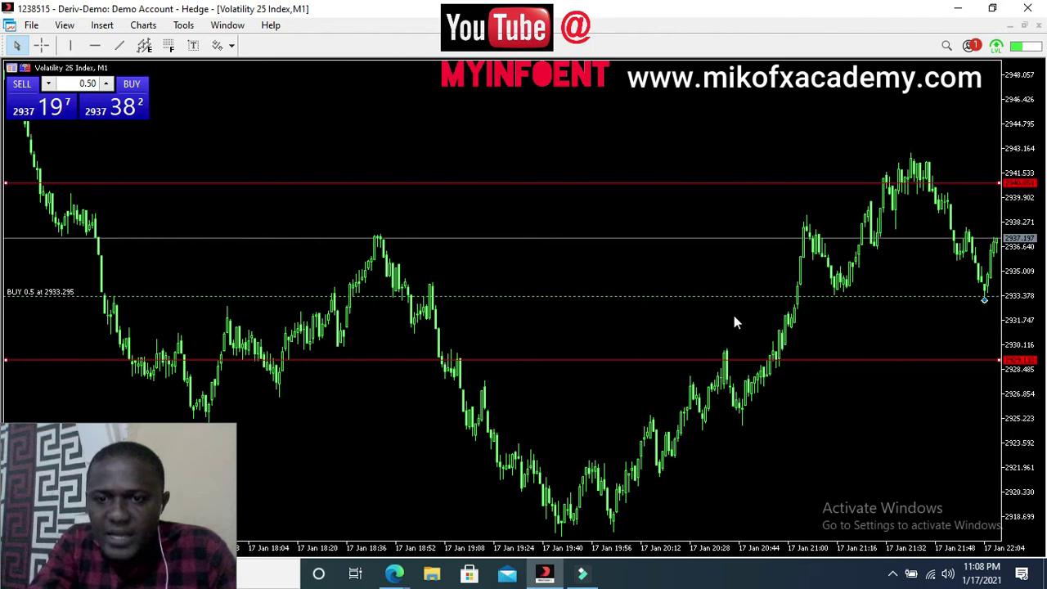
right_click(647, 297)
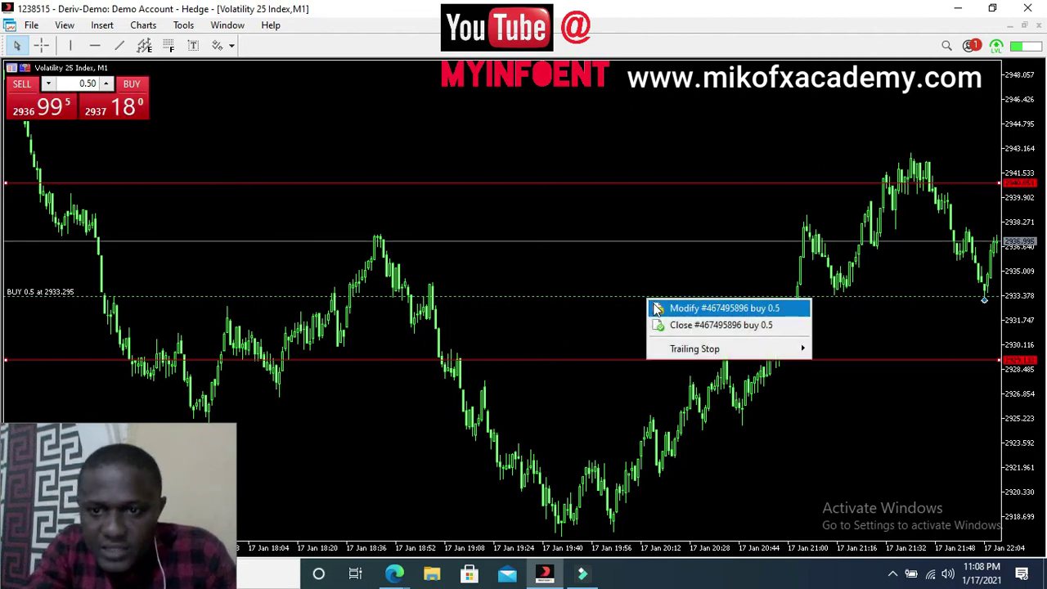
click(731, 309)
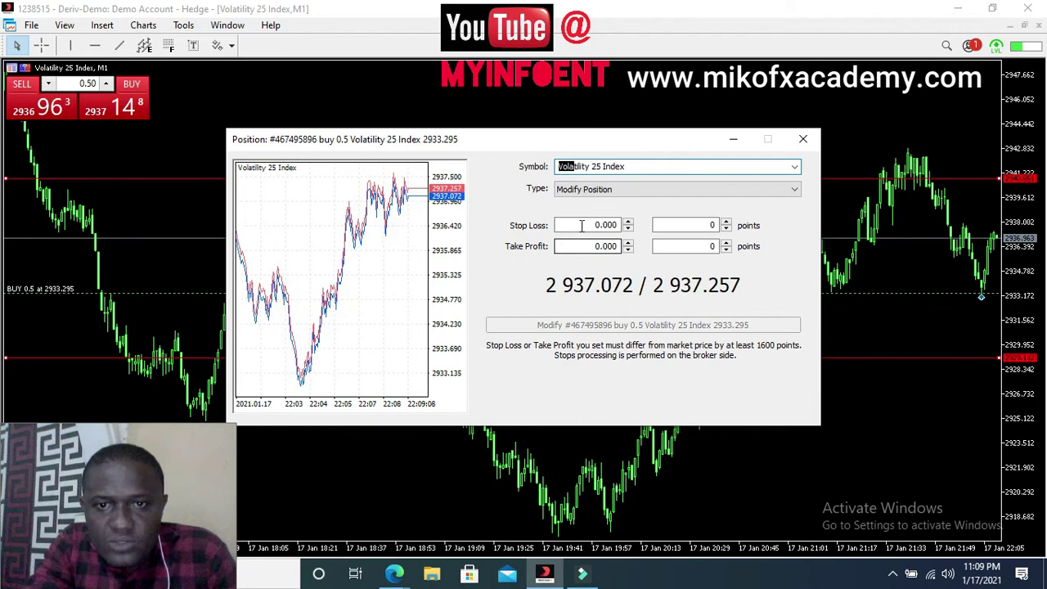
click(597, 246)
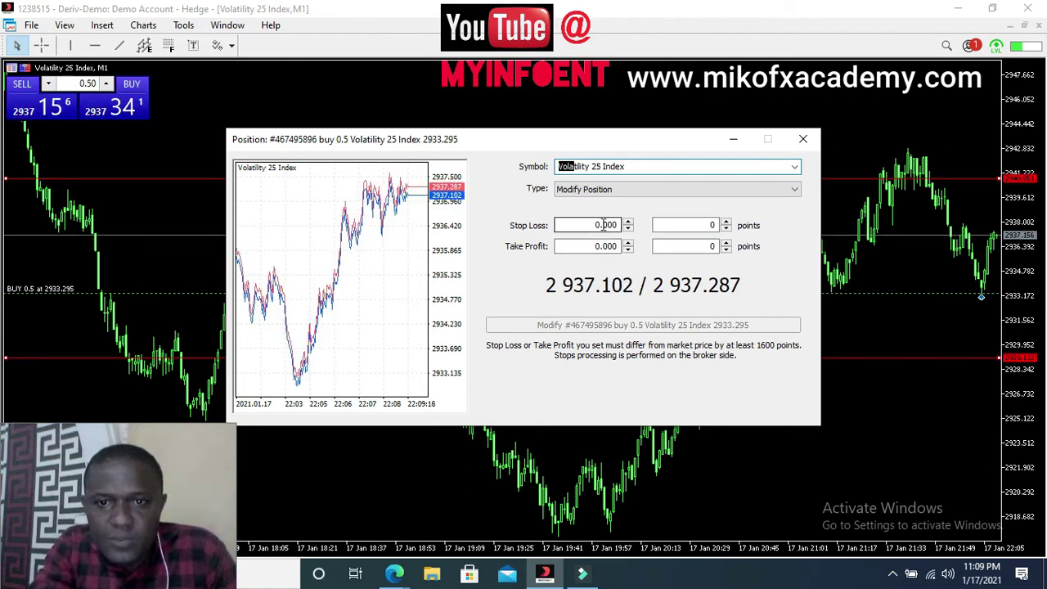
click(804, 141)
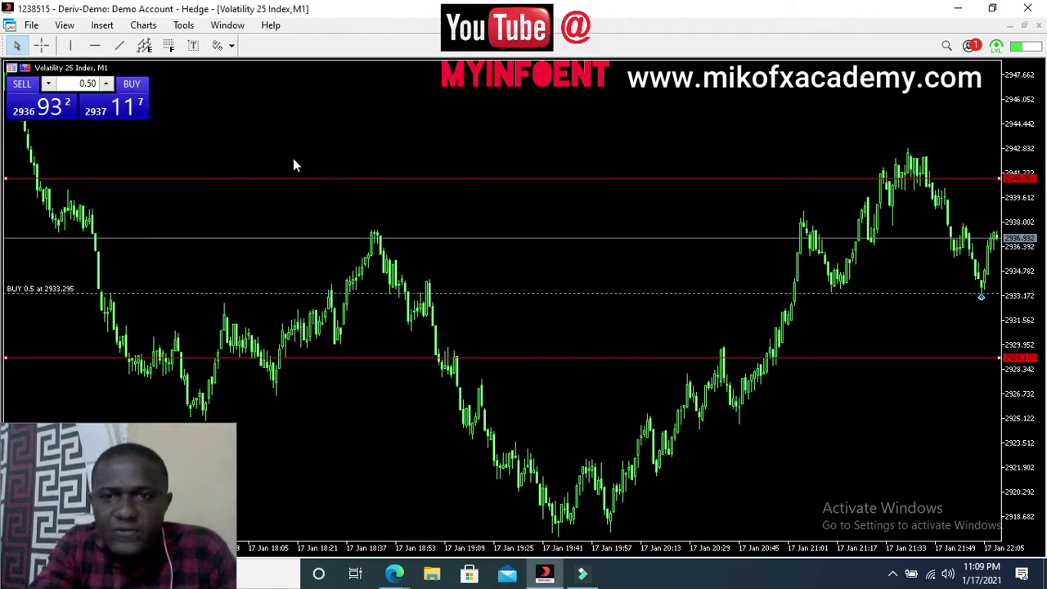
Show the Toolbox Trade tab listing the 0.5-lot buy at 2933.295
click(64, 25)
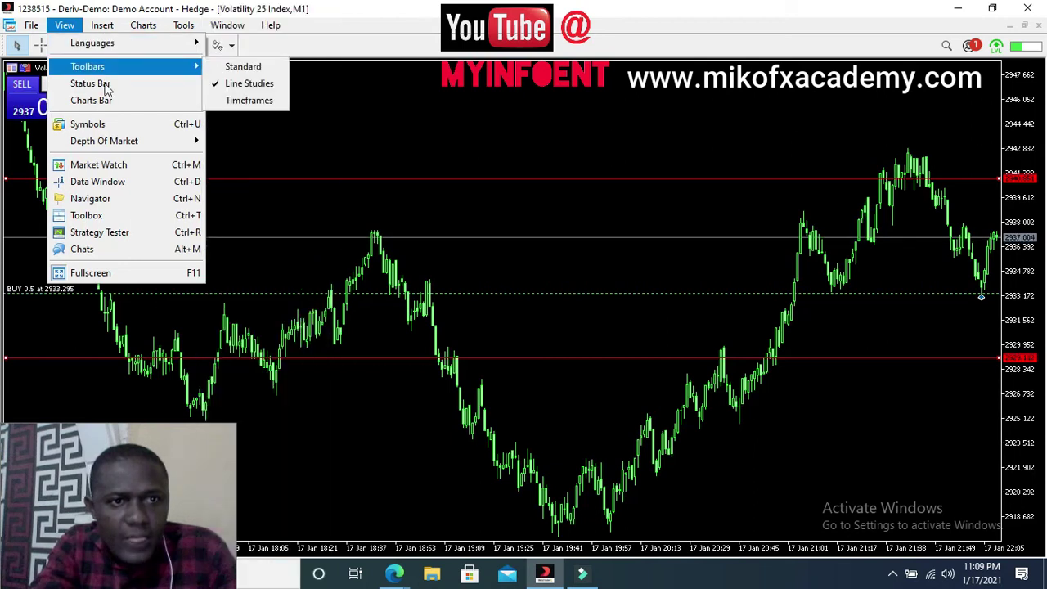
click(106, 216)
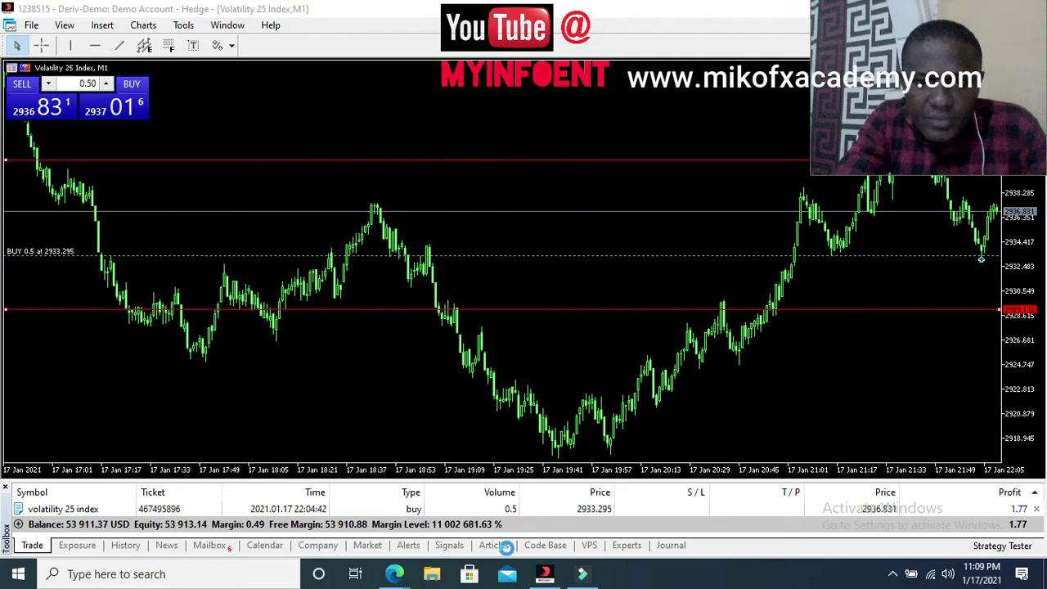
Select the 0.5-lot Volatility 25 Index buy row and bring up its context menu
click(641, 509)
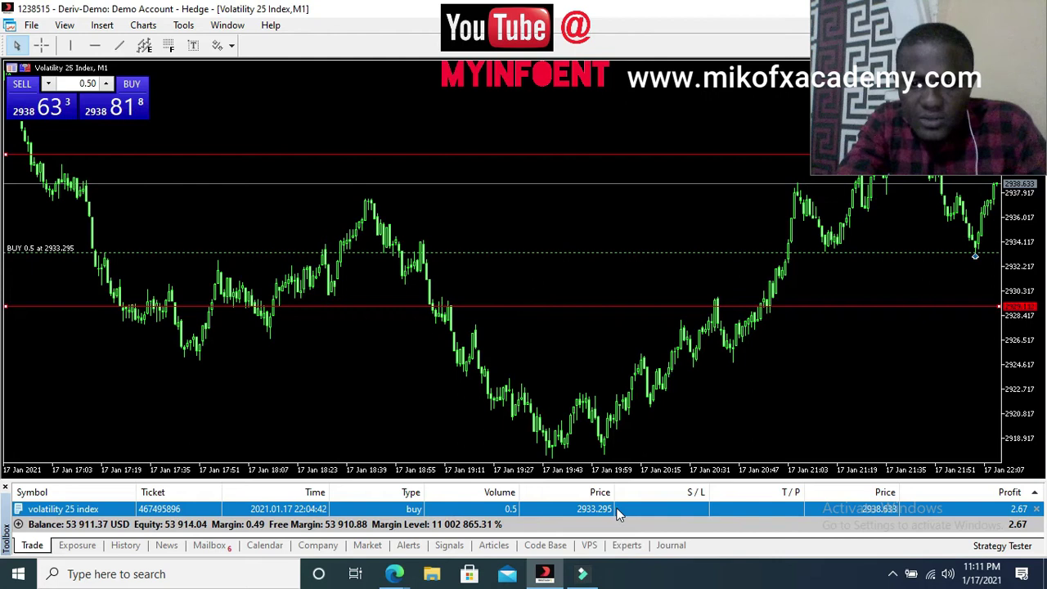
double_click(658, 510)
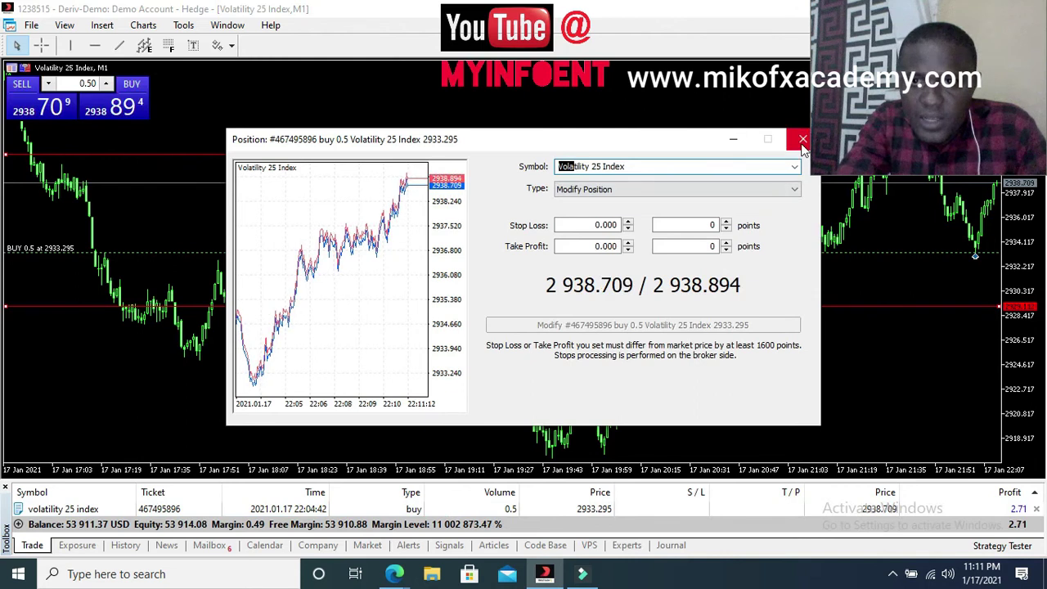
key(Escape)
click(622, 511)
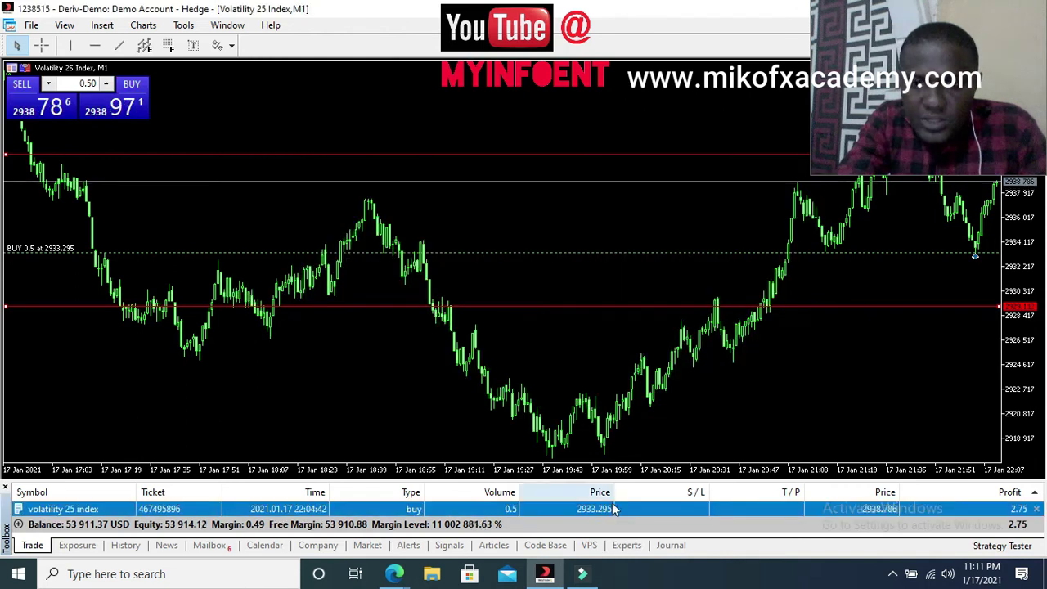
right_click(623, 511)
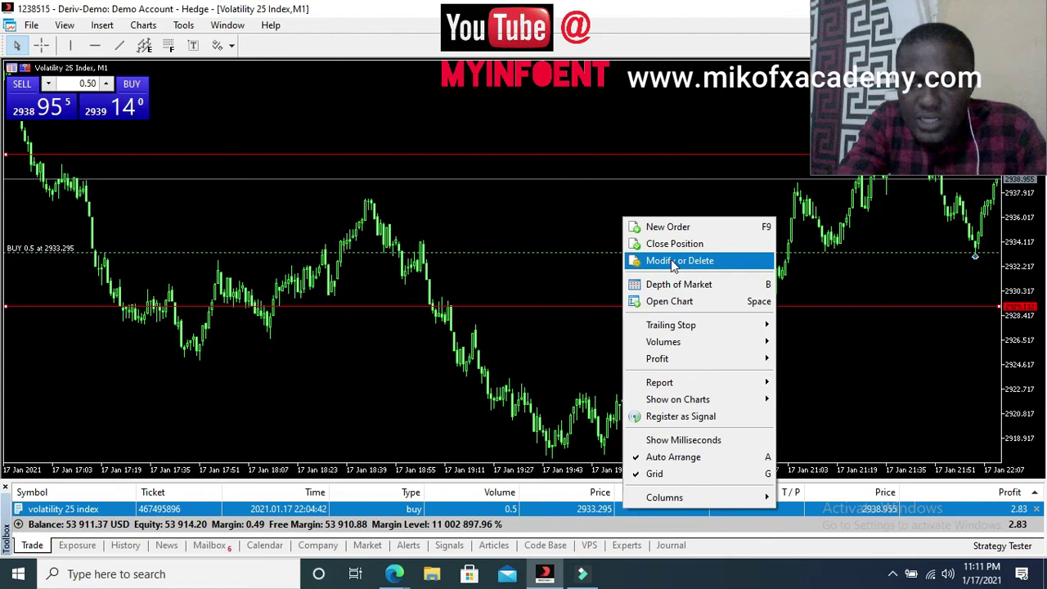
Open Modify Position for the buy and enter a 2929.112 stop loss
click(673, 262)
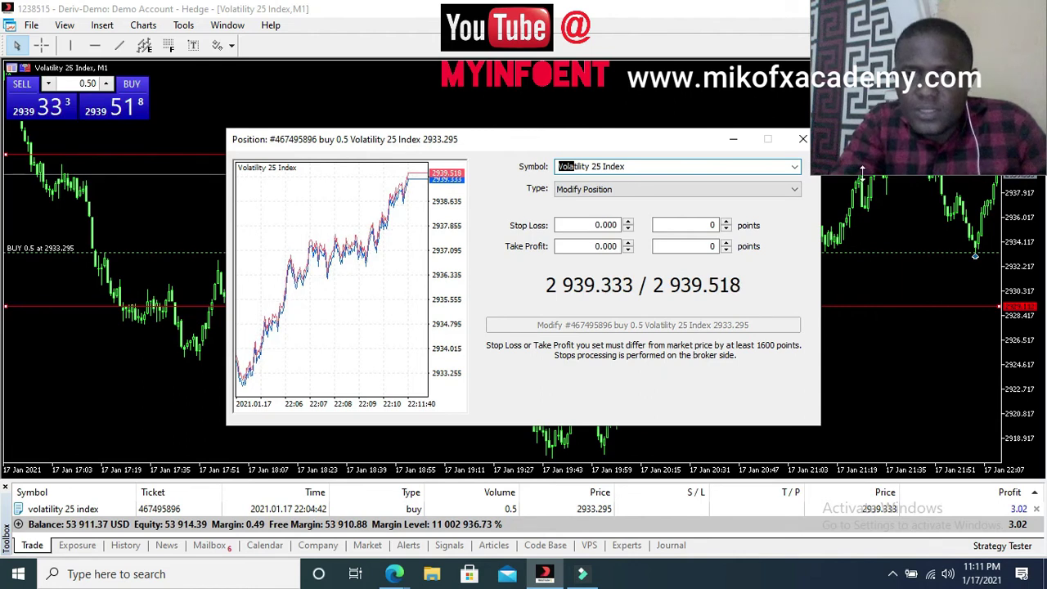
double_click(599, 225)
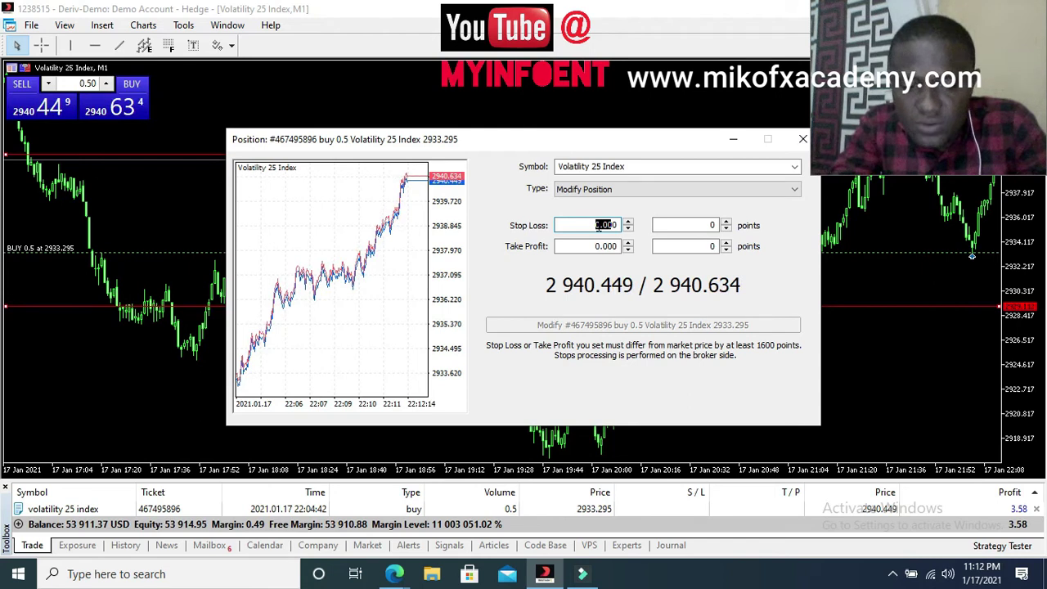
text(2929)
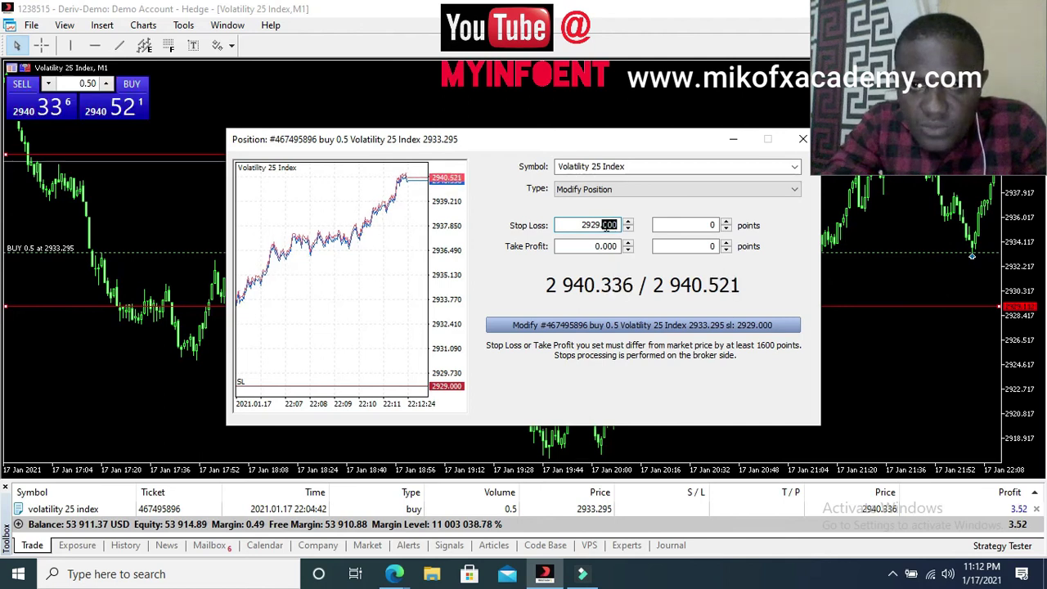
text(112)
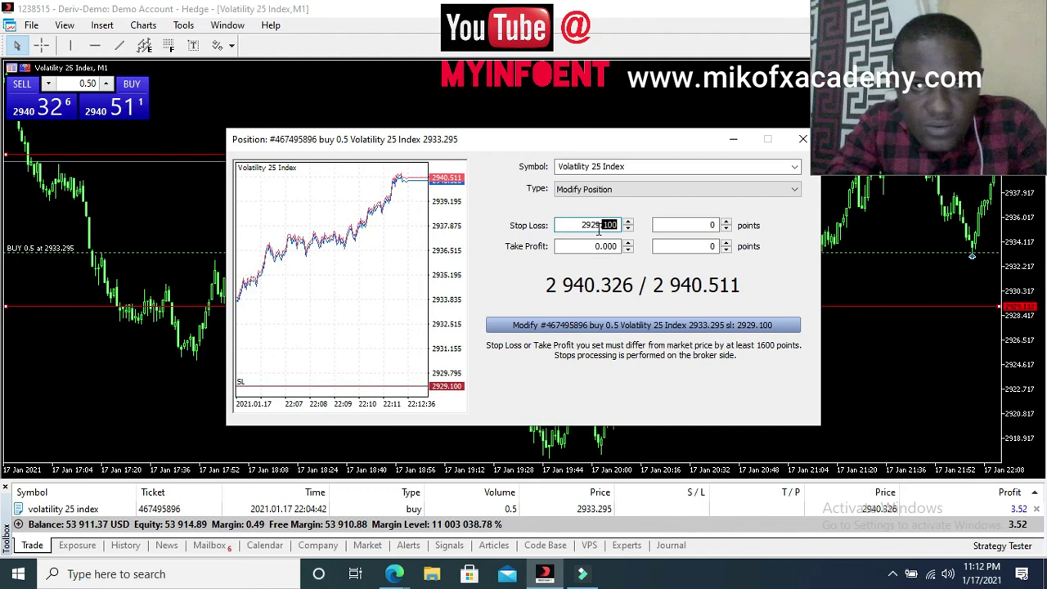
Replace the take profit value with 2940.851 in the Modify Position form
click(596, 246)
key(shift+Right)
key(shift+Right)
key(shift+Right)
key(shift+Right)
key(shift+Right)
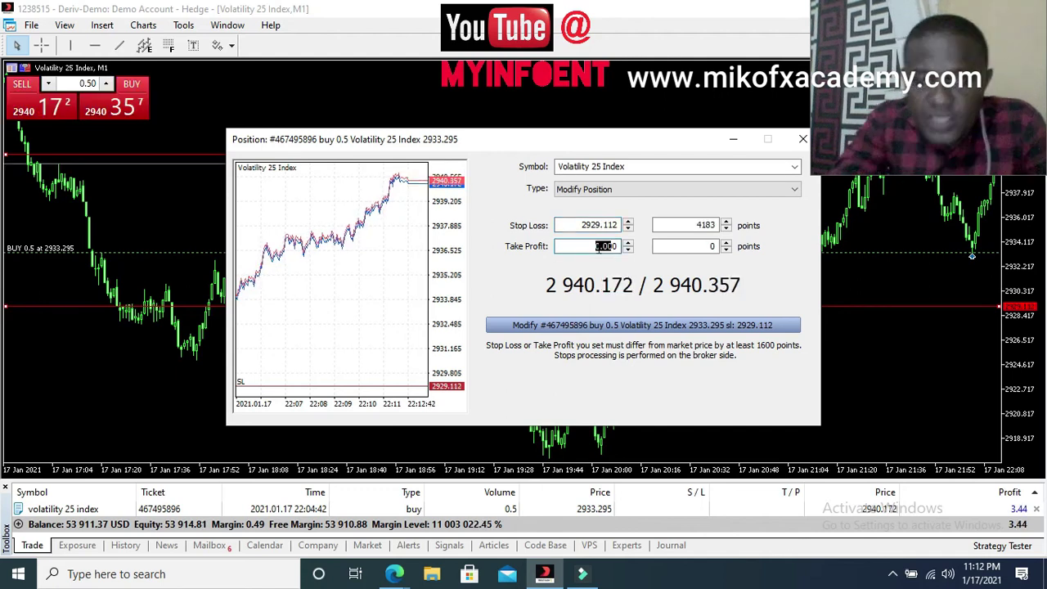
key(shift+Left)
key(shift+Left)
key(shift+Left)
key(shift+Left)
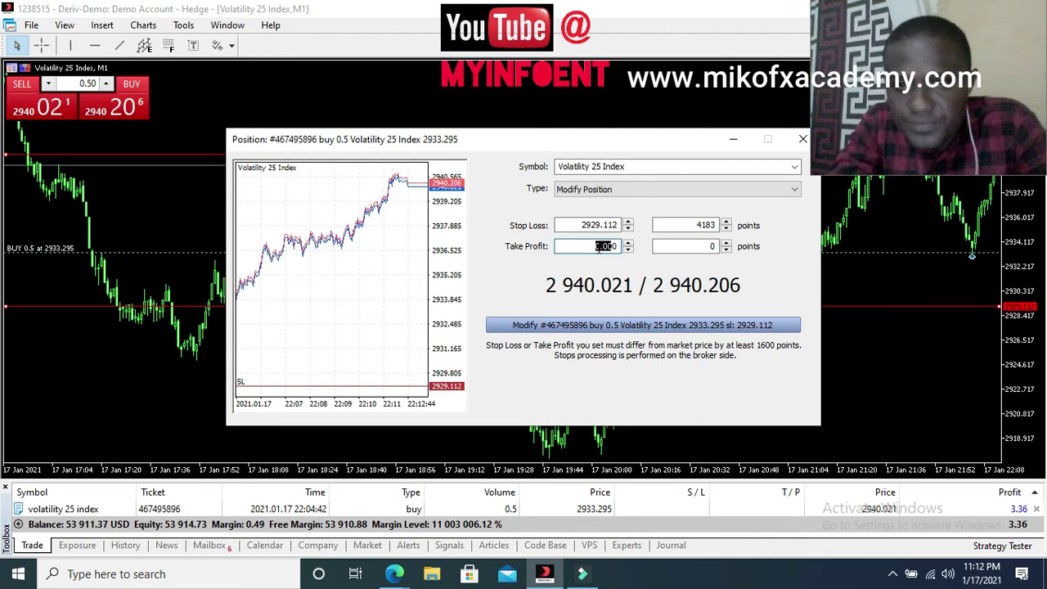
key(shift+End)
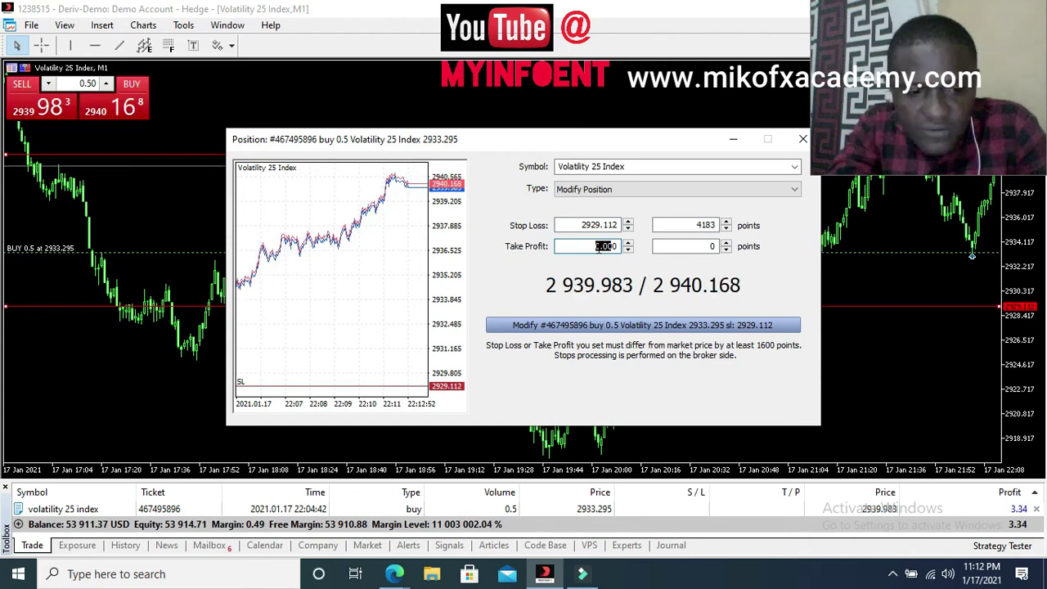
text(2)
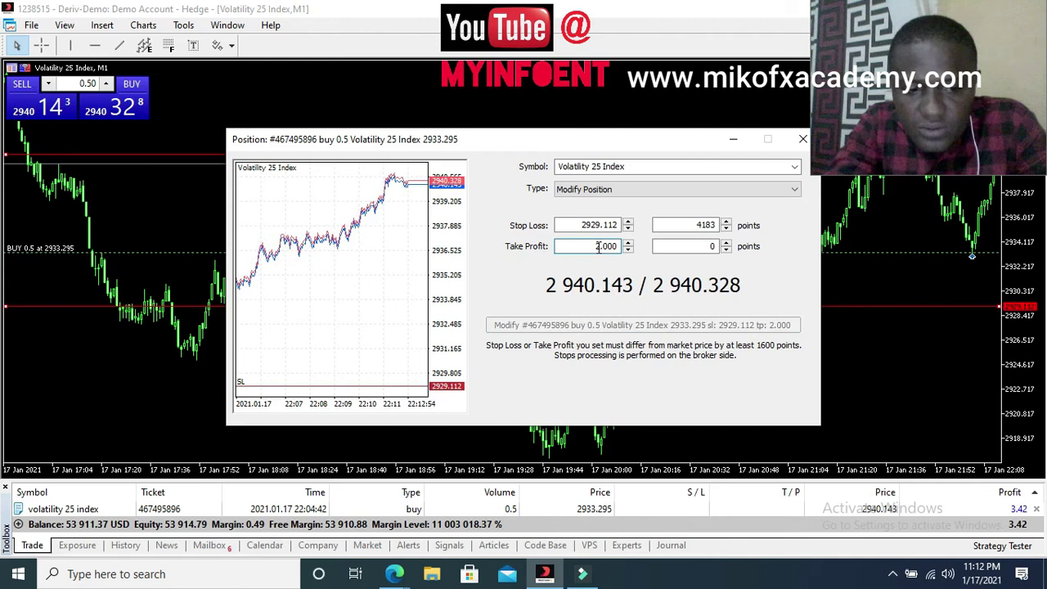
text(940)
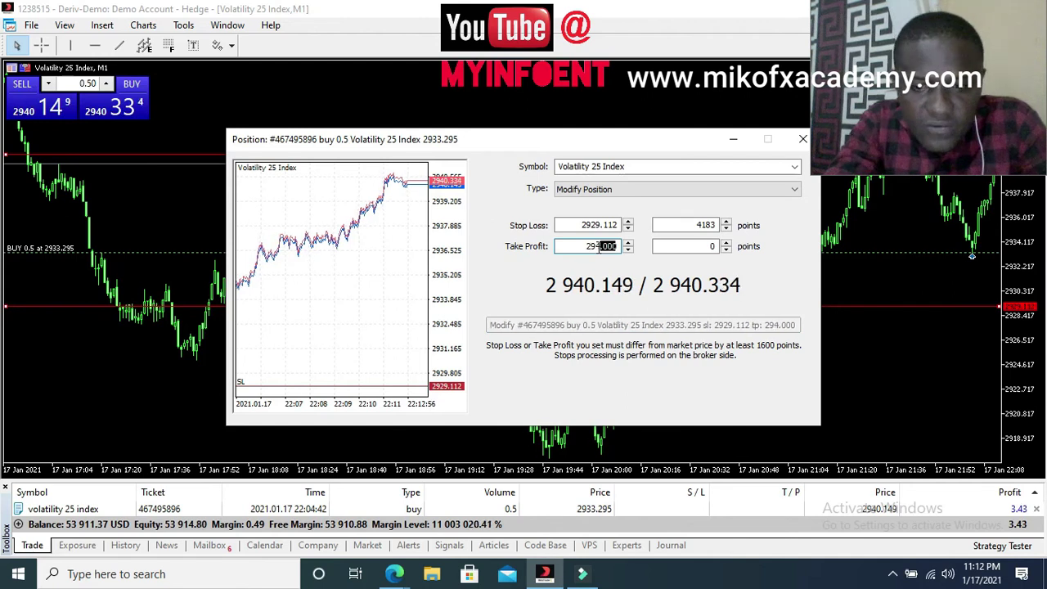
text(.851)
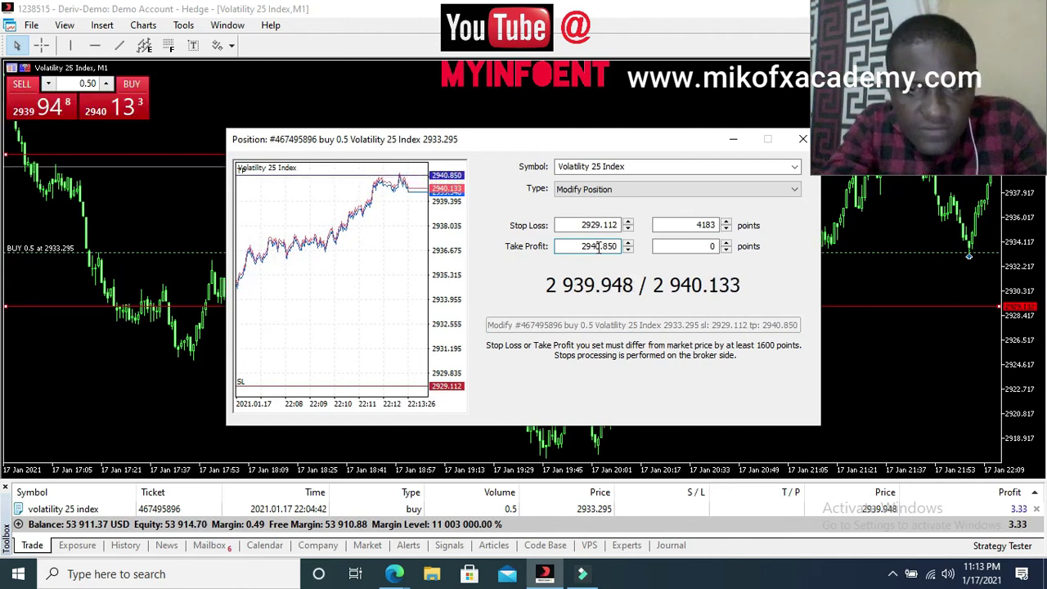
double_click(599, 248)
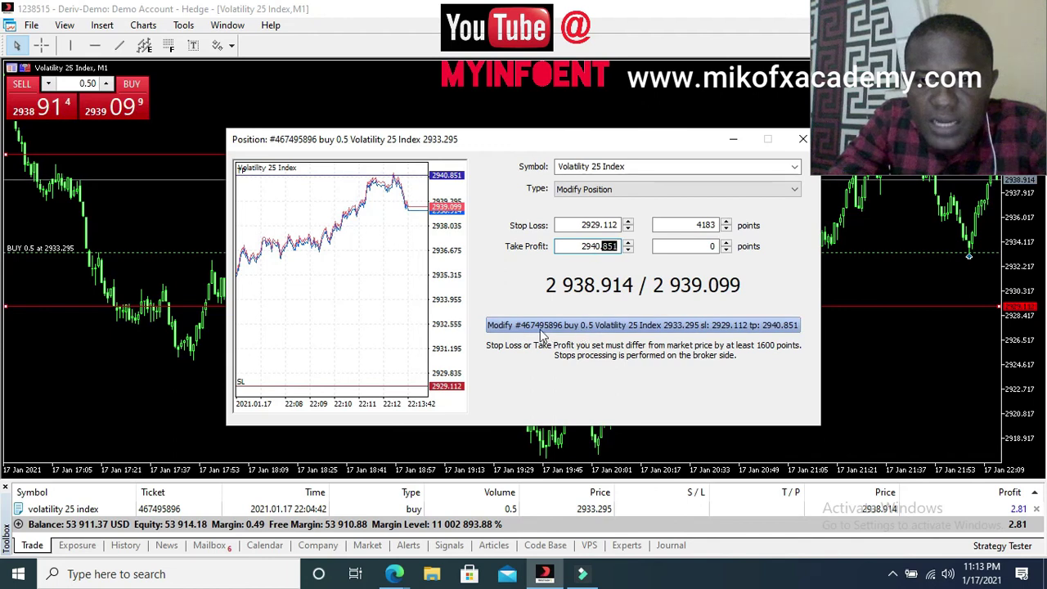
Submit the change, giving the buy stop loss 2929.112 and take profit 2940.851
click(586, 326)
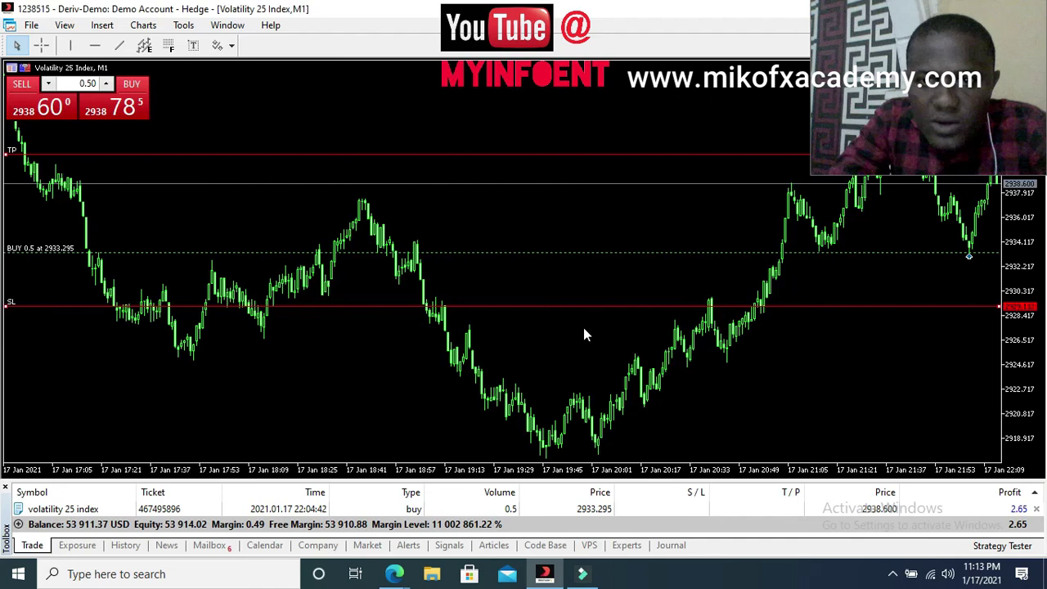